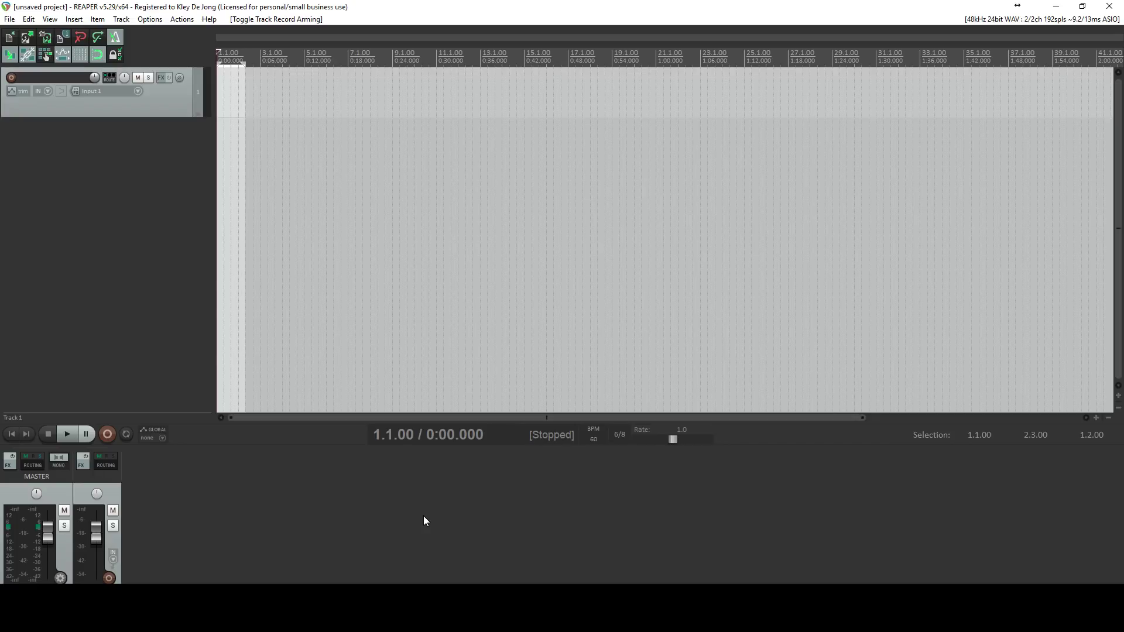
Step: In Preferences, keep ASIO and select the Focusrite USB 2.0 Audio Driver as the audio device
{"action": "left_click", "coordinate": [150, 19]}
{"action": "left_click", "coordinate": [224, 405]}
{"action": "left_click_drag", "start_coordinate": [770, 236], "coordinate": [408, 175]}
{"action": "scroll", "coordinate": [299, 284], "scroll_direction": "up", "scroll_amount": 3}
{"action": "left_click", "coordinate": [428, 207]}
{"action": "left_click", "coordinate": [421, 238]}
{"action": "left_click", "coordinate": [446, 230]}
{"action": "left_click", "coordinate": [439, 179]}
{"action": "left_click", "coordinate": [548, 426]}
Step: Delete the existing track and add five new tracks by double-clicking and the track context menu
{"action": "left_click", "coordinate": [146, 99]}
{"action": "key", "text": "Delete"}
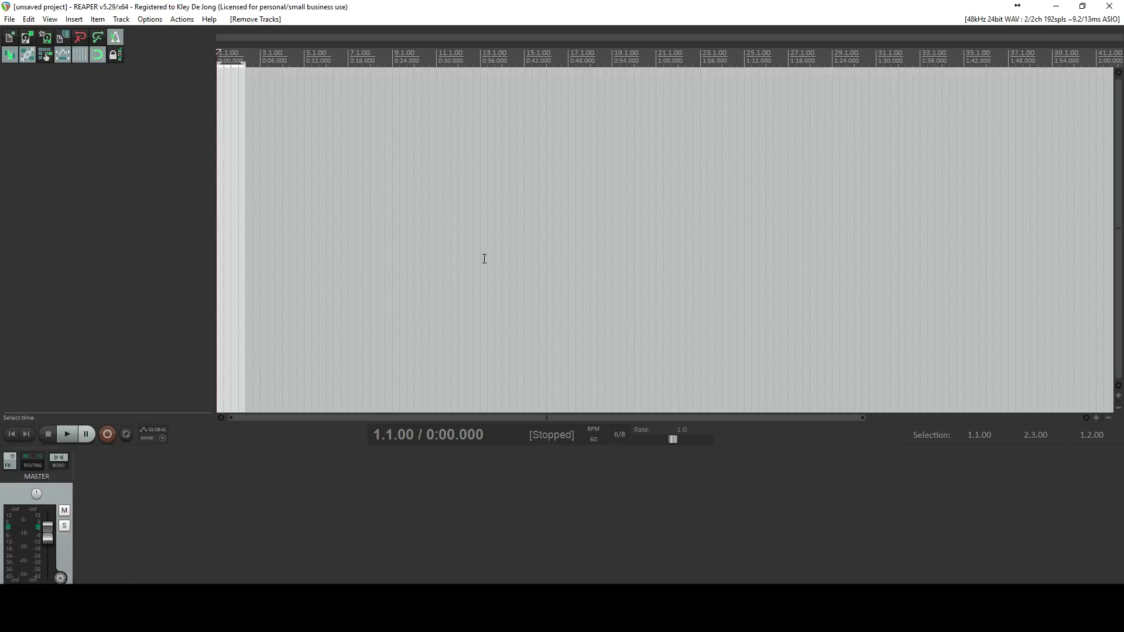
{"action": "double_click", "coordinate": [119, 173]}
{"action": "double_click", "coordinate": [111, 175]}
{"action": "double_click", "coordinate": [326, 479]}
{"action": "double_click", "coordinate": [691, 508]}
{"action": "right_click", "coordinate": [131, 319]}
{"action": "left_click", "coordinate": [121, 310]}
{"action": "double_click", "coordinate": [120, 319]}
Step: Insert a sixth track from the Track menu, delete all six, and add one empty track
{"action": "left_click", "coordinate": [121, 20]}
{"action": "left_click", "coordinate": [179, 35]}
{"action": "left_click", "coordinate": [156, 384]}
{"action": "left_click", "coordinate": [167, 111]}
{"action": "key", "text": "ctrl+a"}
{"action": "key", "text": "Delete"}
{"action": "double_click", "coordinate": [153, 152]}
{"action": "left_click", "coordinate": [270, 157]}
{"action": "left_click", "coordinate": [244, 138]}
{"action": "scroll", "coordinate": [261, 149], "scroll_direction": "up", "scroll_amount": 5}
{"action": "key", "text": "space"}
{"action": "key", "text": "space"}
Step: Change the time signature from 6/8 to 4/4 and set the tempo to 120 BPM
{"action": "left_click", "coordinate": [620, 436]}
{"action": "left_click_drag", "start_coordinate": [624, 446], "coordinate": [622, 442]}
{"action": "left_click", "coordinate": [594, 442]}
{"action": "type", "text": "960"}
{"action": "key", "text": "Return"}
{"action": "type", "text": "120"}
{"action": "key", "text": "Return"}
Step: Turn on the metronome and play the project briefly, then stop
{"action": "left_click", "coordinate": [116, 38]}
{"action": "left_click", "coordinate": [219, 78]}
{"action": "key", "text": "space"}
{"action": "left_click", "coordinate": [48, 434]}
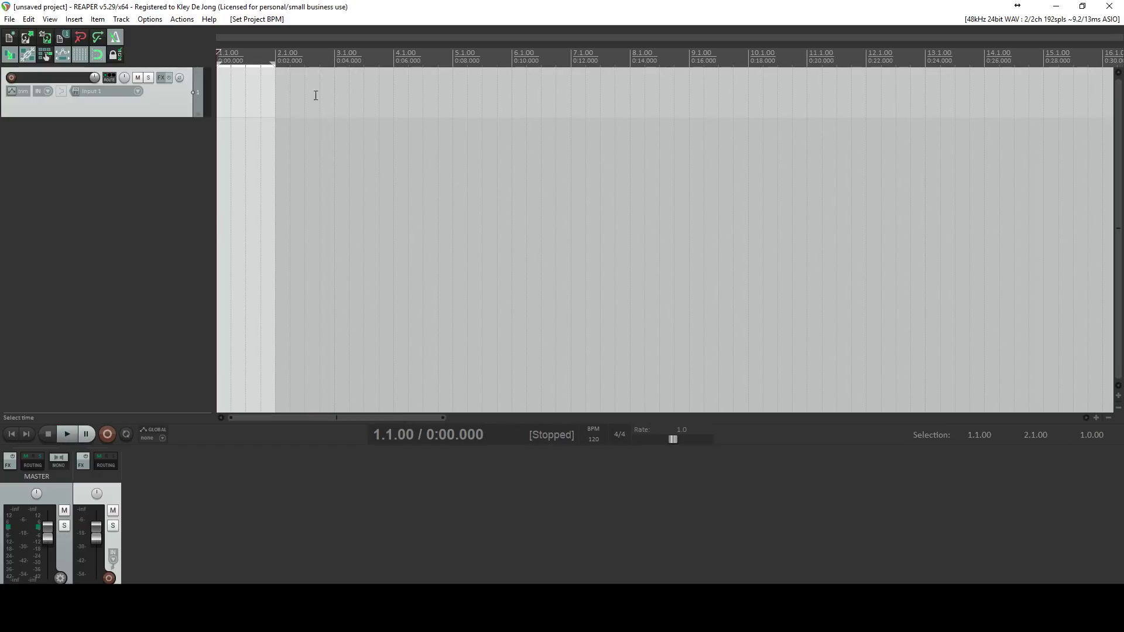
Step: Step the edit cursor beat by beat along the ruler from 1.1.00 to 3.1.00
{"action": "scroll", "coordinate": [274, 136], "scroll_direction": "up", "scroll_amount": 4}
{"action": "left_click", "coordinate": [359, 150]}
{"action": "left_click", "coordinate": [234, 95]}
{"action": "left_click", "coordinate": [271, 96]}
{"action": "left_click", "coordinate": [328, 96]}
{"action": "left_click", "coordinate": [389, 98]}
{"action": "left_click", "coordinate": [445, 97]}
{"action": "left_click", "coordinate": [501, 100]}
{"action": "left_click", "coordinate": [558, 100]}
{"action": "left_click", "coordinate": [614, 100]}
{"action": "left_click", "coordinate": [675, 103]}
Step: Change the time signature to 3/4, step through the beats, and turn the metronome off
{"action": "type", "text": "3/4"}
{"action": "key", "text": "Return"}
{"action": "key", "text": "Home"}
{"action": "key", "text": "Right"}
{"action": "key", "text": "Right"}
{"action": "key", "text": "Right"}
{"action": "key", "text": "Right"}
{"action": "key", "text": "Right"}
{"action": "key", "text": "Right"}
{"action": "left_click", "coordinate": [115, 36]}
{"action": "left_click", "coordinate": [241, 100]}
Step: Name the track 'track 1', set its volume to -10.6dB and pan it fully right
{"action": "type", "text": "track 1"}
{"action": "key", "text": "Return"}
{"action": "left_click_drag", "start_coordinate": [94, 76], "coordinate": [93, 49]}
{"action": "mouse_move", "coordinate": [96, 533]}
{"action": "left_mouse_down"}
{"action": "mouse_move", "coordinate": [105, 563]}
{"action": "mouse_move", "coordinate": [106, 516]}
{"action": "left_mouse_up"}
{"action": "mouse_move", "coordinate": [124, 77]}
{"action": "left_mouse_down"}
{"action": "mouse_move", "coordinate": [126, 52]}
{"action": "mouse_move", "coordinate": [123, 76]}
{"action": "left_mouse_up"}
Step: Toggle mute and solo on track 1, then open and close the add-effects window
{"action": "left_click", "coordinate": [138, 78]}
{"action": "left_click", "coordinate": [138, 78]}
{"action": "left_click", "coordinate": [148, 78]}
{"action": "left_click", "coordinate": [148, 79]}
{"action": "left_click", "coordinate": [161, 79]}
{"action": "left_click", "coordinate": [976, 267]}
Step: Cycle track 1's record monitoring through its modes and turn it back off
{"action": "left_click", "coordinate": [62, 92]}
{"action": "left_click", "coordinate": [62, 92]}
{"action": "left_click", "coordinate": [62, 92]}
{"action": "left_click", "coordinate": [62, 93]}
{"action": "left_click", "coordinate": [62, 92]}
{"action": "left_click", "coordinate": [63, 92]}
Step: Show track 1's recording inputs, with Input: Mono listing Input 1 and Input 2
{"action": "left_click", "coordinate": [138, 91]}
{"action": "mouse_move", "coordinate": [180, 101]}
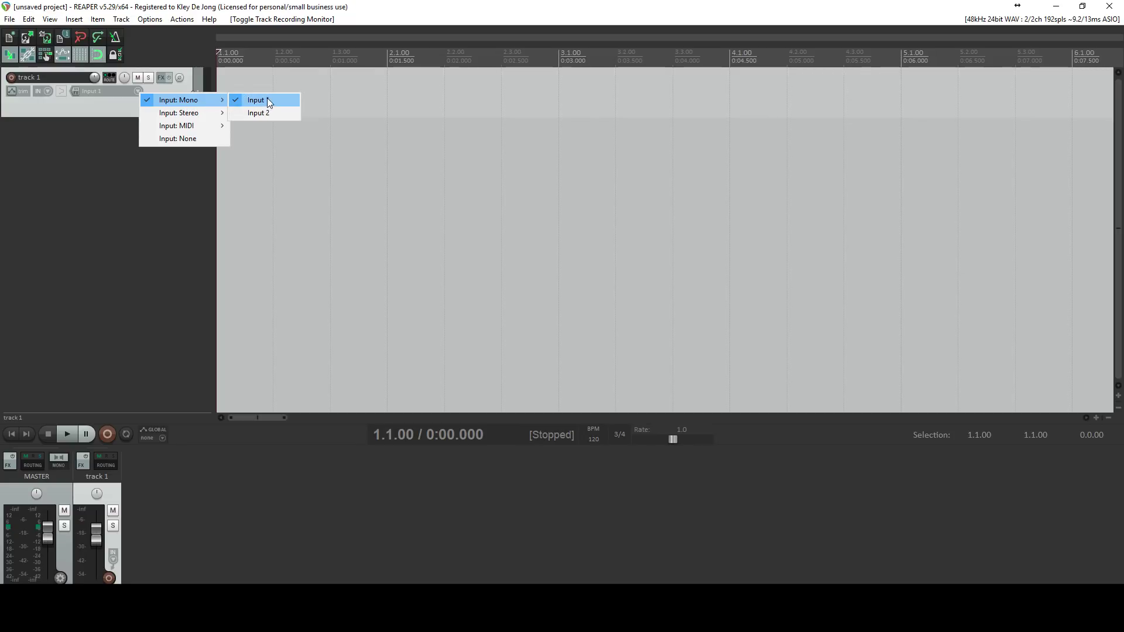
Step: Add a second track set to record from mono Input 2
{"action": "double_click", "coordinate": [134, 164]}
{"action": "left_click", "coordinate": [136, 142]}
{"action": "mouse_move", "coordinate": [177, 149]}
{"action": "left_click", "coordinate": [257, 162]}
Step: Name the new track 'track' and switch the selection between the two tracks
{"action": "double_click", "coordinate": [58, 128]}
{"action": "type", "text": "track"}
{"action": "key", "text": "Return"}
{"action": "left_click", "coordinate": [170, 112]}
{"action": "left_click", "coordinate": [170, 133]}
Step: Record-arm track 1, then select the second track and record-arm it too
{"action": "left_click", "coordinate": [163, 108]}
{"action": "left_click", "coordinate": [11, 79]}
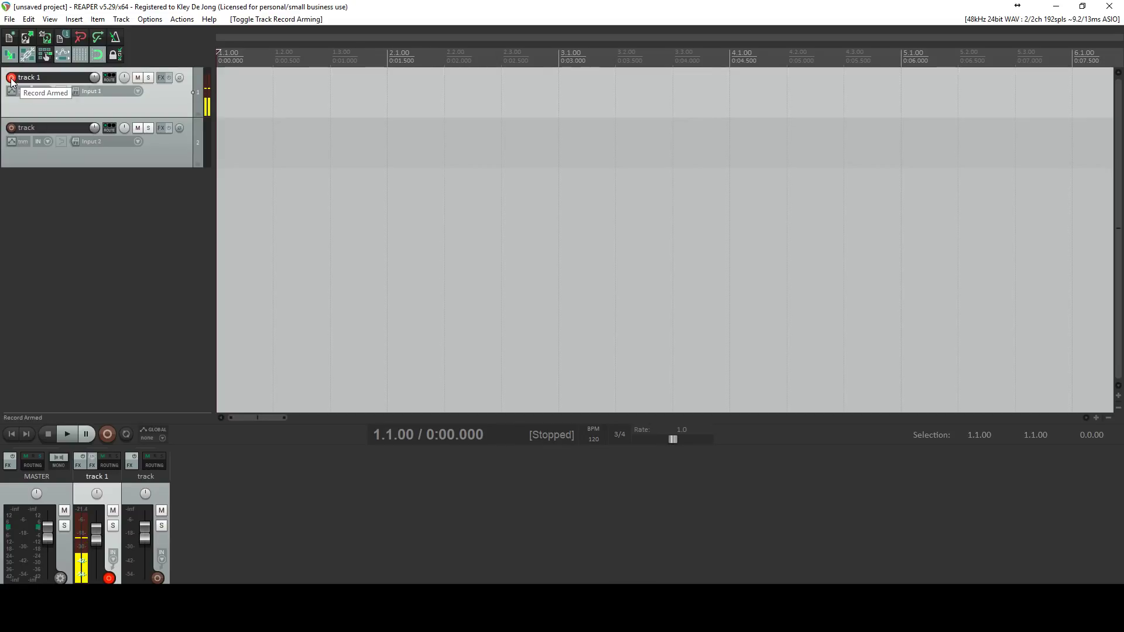
{"action": "left_click", "coordinate": [11, 79]}
{"action": "left_click", "coordinate": [11, 78]}
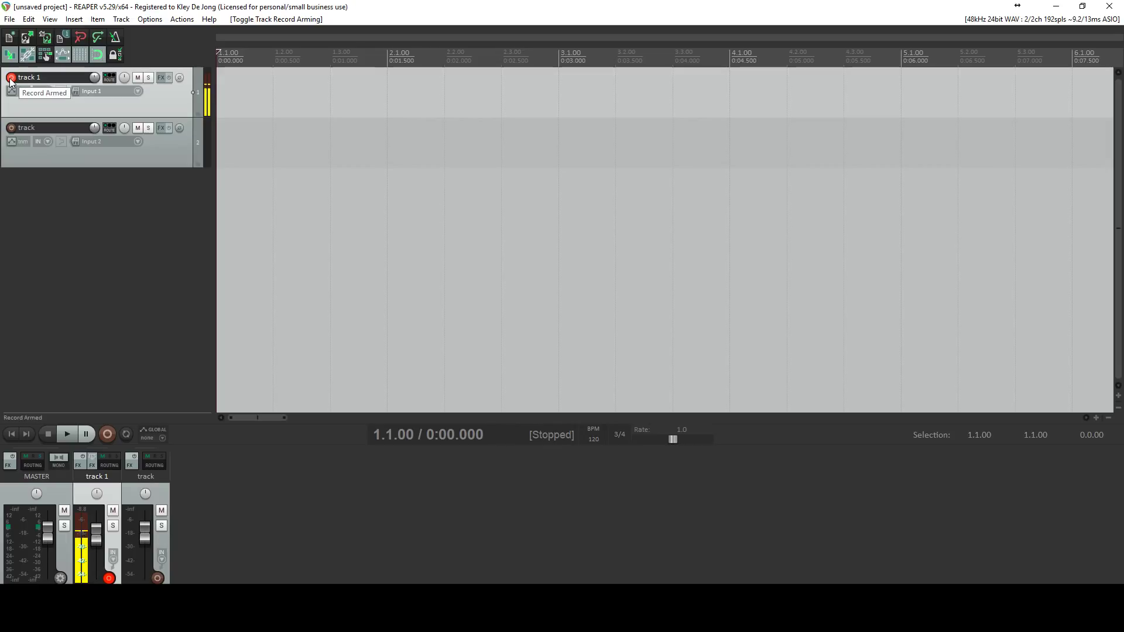
{"action": "left_click", "coordinate": [143, 164]}
{"action": "left_click", "coordinate": [11, 127]}
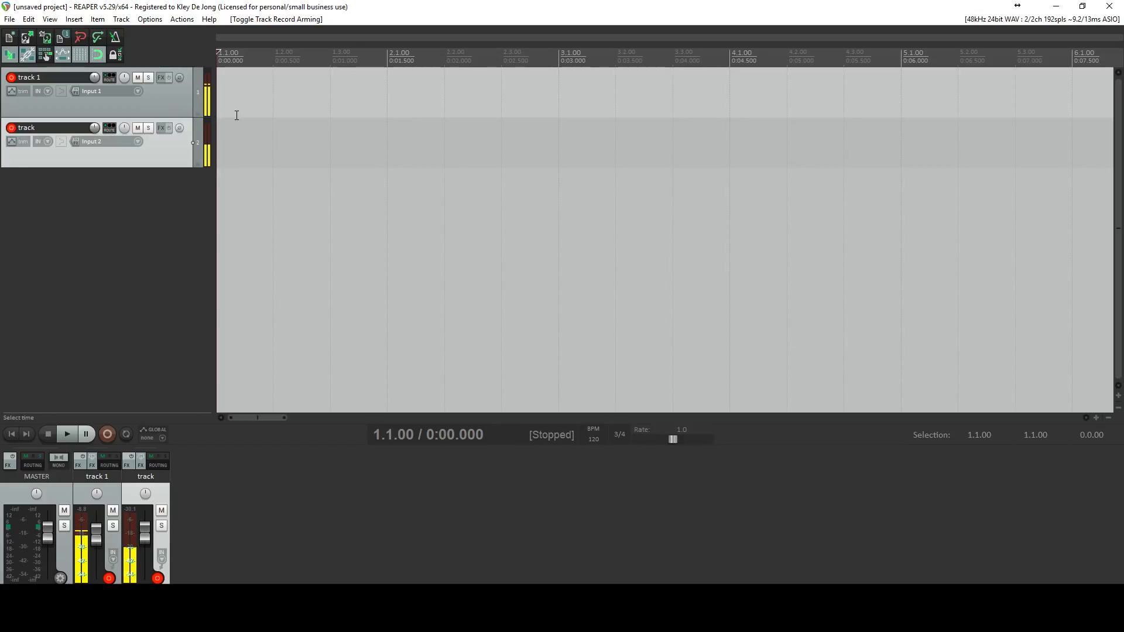
Step: Disarm the second track and record a short take on track 1
{"action": "left_click", "coordinate": [11, 128]}
{"action": "left_click", "coordinate": [139, 104]}
{"action": "left_click", "coordinate": [108, 433]}
{"action": "left_click", "coordinate": [48, 434]}
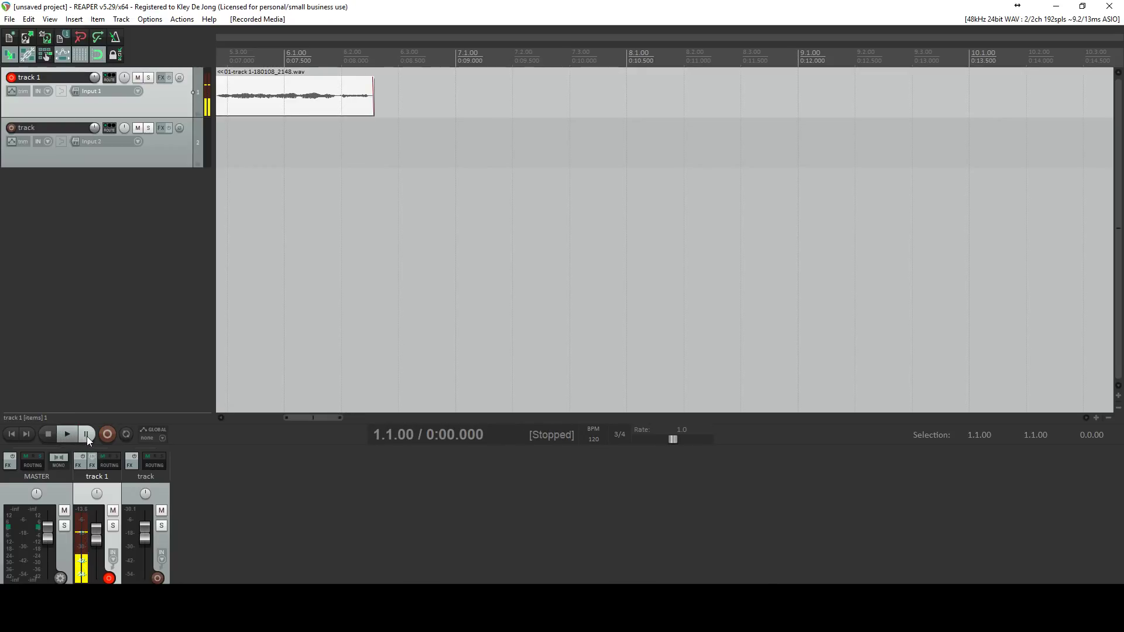
Step: Audition the new take using play, pause, restart and stop
{"action": "left_click", "coordinate": [65, 437]}
{"action": "left_click", "coordinate": [68, 434]}
{"action": "left_click", "coordinate": [86, 435]}
{"action": "left_click", "coordinate": [87, 434]}
{"action": "left_click", "coordinate": [87, 435]}
{"action": "left_click", "coordinate": [47, 435]}
{"action": "left_click", "coordinate": [12, 434]}
{"action": "left_click", "coordinate": [64, 434]}
{"action": "left_click", "coordinate": [10, 434]}
{"action": "left_click", "coordinate": [48, 435]}
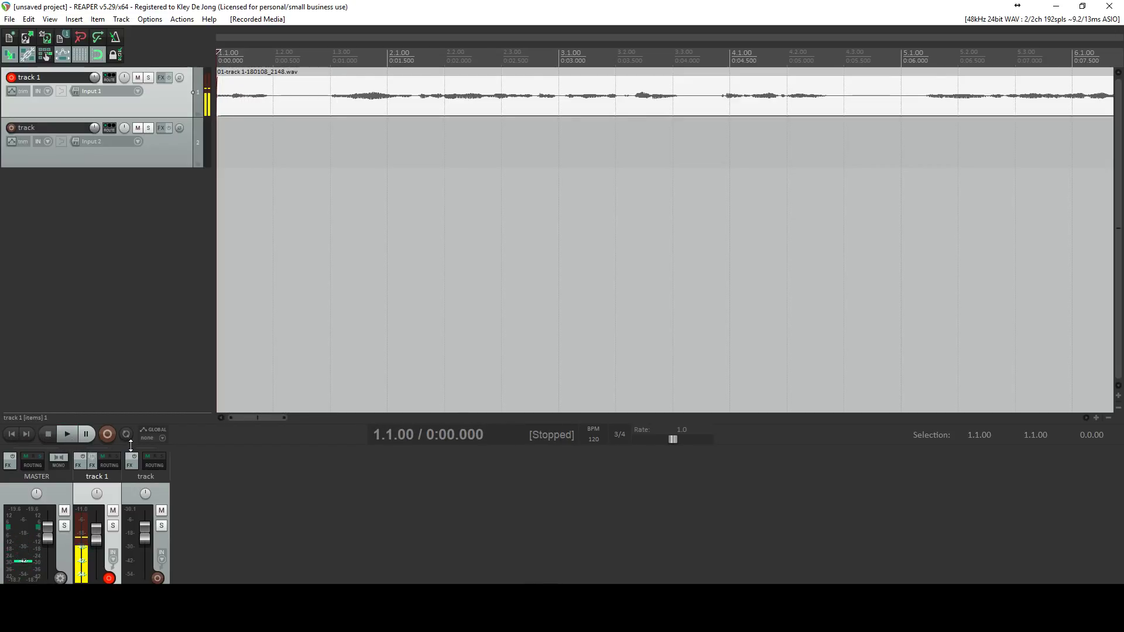
Step: Disarm track 1 and rename it 'vocal'
{"action": "left_click", "coordinate": [11, 78]}
{"action": "double_click", "coordinate": [46, 78]}
{"action": "type", "text": "vocal"}
{"action": "key", "text": "Return"}
Step: Add a track below vocal, then select and delete the extra Track 2
{"action": "left_click", "coordinate": [141, 160]}
{"action": "double_click", "coordinate": [103, 144]}
{"action": "left_click", "coordinate": [174, 96]}
{"action": "left_click", "coordinate": [176, 146]}
{"action": "left_click", "coordinate": [173, 96]}
{"action": "left_click", "coordinate": [177, 148]}
{"action": "left_click", "coordinate": [172, 106]}
{"action": "left_click", "coordinate": [171, 130]}
{"action": "left_click", "coordinate": [168, 109]}
{"action": "left_click", "coordinate": [166, 157]}
{"action": "key", "text": "Delete"}
Step: Add a new armed track named 'guitar' and record a short take on it
{"action": "double_click", "coordinate": [113, 162]}
{"action": "left_click", "coordinate": [11, 128]}
{"action": "left_click", "coordinate": [62, 128]}
{"action": "type", "text": "guitar"}
{"action": "key", "text": "Return"}
{"action": "key", "text": "ctrl+r"}
{"action": "key", "text": "space"}
Step: Select the vocal take and make the track rows taller
{"action": "left_click", "coordinate": [310, 104]}
{"action": "left_click", "coordinate": [1117, 396]}
{"action": "left_click", "coordinate": [1118, 398]}
{"action": "left_click", "coordinate": [1117, 397]}
Step: Zoom the timeline in horizontally, then back out to show more bars
{"action": "left_click", "coordinate": [1095, 418]}
{"action": "left_click", "coordinate": [1097, 418]}
{"action": "left_click", "coordinate": [1097, 418]}
{"action": "left_click", "coordinate": [1109, 418]}
{"action": "left_click", "coordinate": [1108, 418]}
{"action": "left_click", "coordinate": [1109, 418]}
{"action": "left_click", "coordinate": [1108, 418]}
{"action": "left_click", "coordinate": [1109, 418]}
{"action": "left_click", "coordinate": [1109, 418]}
{"action": "scroll", "coordinate": [1105, 416], "scroll_direction": "up", "scroll_amount": 3}
Step: Readjust the track row heights, ending with taller lanes
{"action": "left_click", "coordinate": [1118, 408]}
{"action": "left_click", "coordinate": [1118, 408]}
{"action": "left_click", "coordinate": [1118, 398]}
{"action": "left_click", "coordinate": [1119, 398]}
{"action": "left_click", "coordinate": [1118, 398]}
Step: Step the edit point along the vocal take from 2.1.00 to 5.1.00 and enable grid snapping
{"action": "left_click", "coordinate": [250, 123]}
{"action": "left_click", "coordinate": [220, 123]}
{"action": "left_click", "coordinate": [278, 124]}
{"action": "left_click", "coordinate": [316, 124]}
{"action": "left_click", "coordinate": [348, 122]}
{"action": "left_click", "coordinate": [420, 122]}
{"action": "left_click", "coordinate": [516, 126]}
{"action": "left_click", "coordinate": [610, 121]}
{"action": "left_click", "coordinate": [96, 56]}
{"action": "left_click", "coordinate": [516, 129]}
{"action": "double_click", "coordinate": [545, 128]}
{"action": "key", "text": "Escape"}
{"action": "left_click", "coordinate": [569, 133]}
{"action": "left_click_drag", "start_coordinate": [565, 133], "coordinate": [548, 130]}
{"action": "left_click", "coordinate": [578, 129]}
{"action": "left_click_drag", "start_coordinate": [268, 132], "coordinate": [389, 113]}
{"action": "left_click", "coordinate": [99, 57]}
{"action": "left_click_drag", "start_coordinate": [337, 114], "coordinate": [274, 124]}
Step: Split the vocal take at 3.3.00 with the S shortcut
{"action": "left_click", "coordinate": [480, 118]}
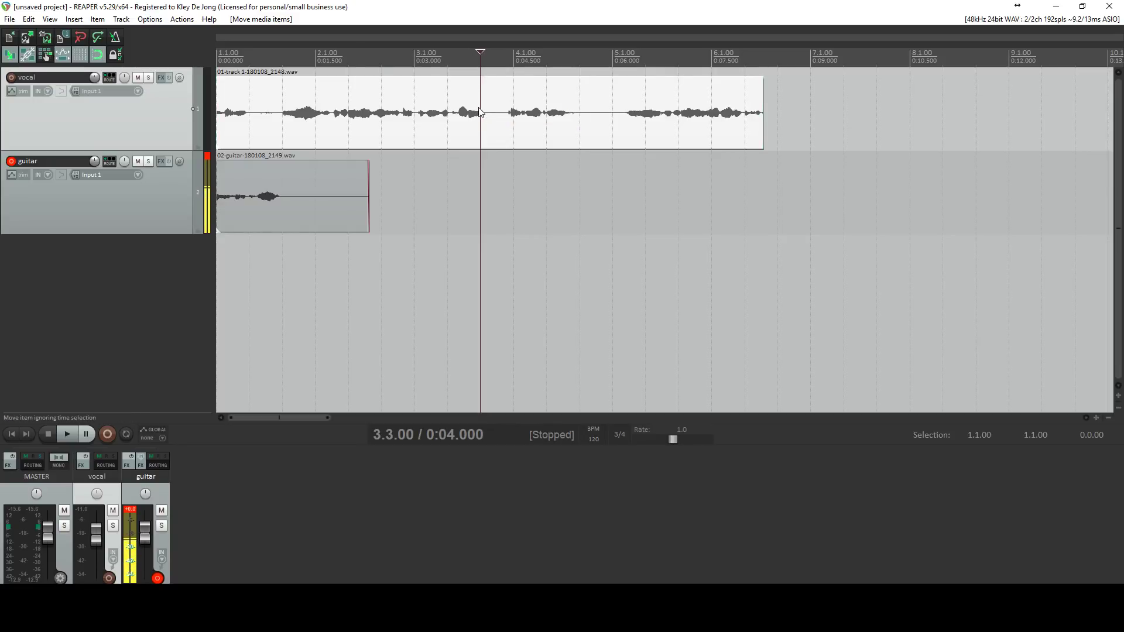
{"action": "key", "text": "s"}
{"action": "left_click", "coordinate": [389, 117]}
{"action": "mouse_move", "coordinate": [536, 121]}
{"action": "left_mouse_down"}
{"action": "mouse_move", "coordinate": [638, 120]}
{"action": "mouse_move", "coordinate": [518, 124]}
{"action": "left_mouse_up"}
Step: Lower the second vocal part to -3.49 dB and set the vocal track near 0 dB
{"action": "mouse_move", "coordinate": [540, 77]}
{"action": "left_mouse_down"}
{"action": "mouse_move", "coordinate": [539, 124]}
{"action": "mouse_move", "coordinate": [544, 99]}
{"action": "left_mouse_up"}
{"action": "mouse_move", "coordinate": [96, 84]}
{"action": "left_click_drag", "start_coordinate": [97, 84], "coordinate": [97, 82]}
Step: Compare the two vocal parts, then turn the vocal track down to -5.23 dB
{"action": "left_click", "coordinate": [448, 122]}
{"action": "left_click", "coordinate": [528, 125]}
{"action": "left_click", "coordinate": [459, 123]}
{"action": "left_click", "coordinate": [515, 123]}
{"action": "left_click", "coordinate": [358, 95]}
{"action": "left_click", "coordinate": [521, 112]}
{"action": "left_click", "coordinate": [414, 111]}
{"action": "left_click", "coordinate": [522, 117]}
{"action": "left_click", "coordinate": [447, 111]}
{"action": "left_click_drag", "start_coordinate": [94, 77], "coordinate": [95, 82]}
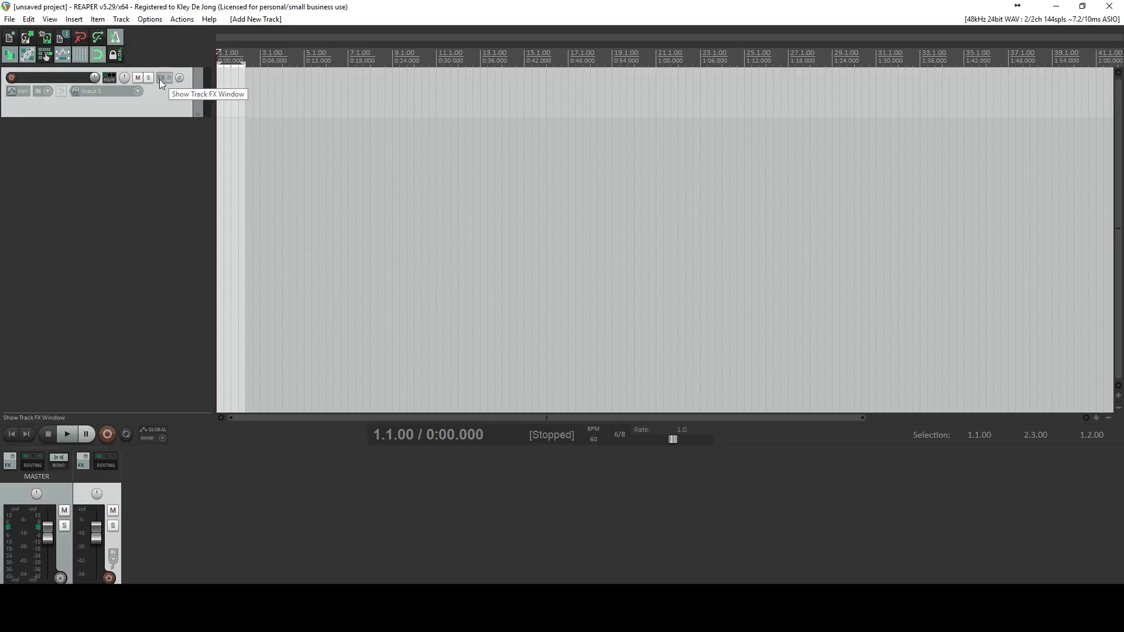
Step: Bring up Track 1's plugin browser listing all plugins and scroll through it
{"action": "left_click", "coordinate": [159, 80]}
{"action": "left_click", "coordinate": [266, 191]}
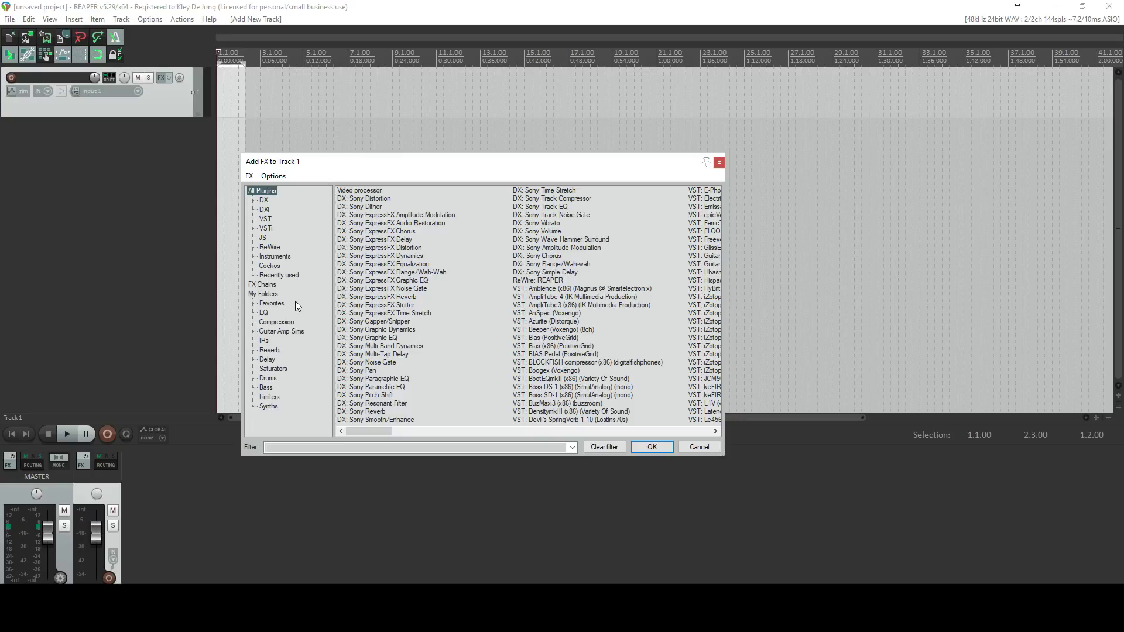
{"action": "scroll", "coordinate": [454, 309], "scroll_direction": "down", "scroll_amount": 10}
{"action": "scroll", "coordinate": [504, 313], "scroll_direction": "up", "scroll_amount": 10}
{"action": "scroll", "coordinate": [414, 348], "scroll_direction": "down", "scroll_amount": 1}
{"action": "scroll", "coordinate": [413, 348], "scroll_direction": "down", "scroll_amount": 1}
Step: Filter to Cockos plugins, highlighting ReaComp, ReaEQ, ReaDelay, ReaPitch, ReaVerb, ReaTune, ReaSamplOmatic5000
{"action": "left_click", "coordinate": [269, 266]}
{"action": "left_click", "coordinate": [378, 194]}
{"action": "left_click", "coordinate": [376, 215]}
{"action": "left_click", "coordinate": [378, 209]}
{"action": "left_click", "coordinate": [380, 256]}
{"action": "left_click", "coordinate": [376, 290]}
{"action": "left_click", "coordinate": [378, 281]}
{"action": "left_click", "coordinate": [382, 330]}
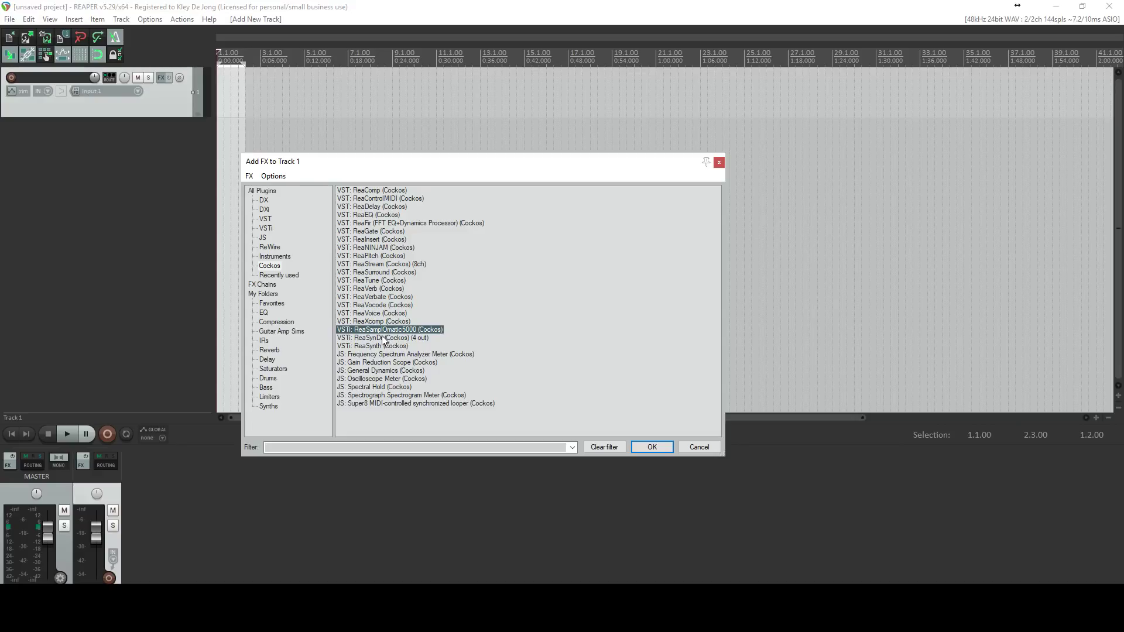
Step: Add ReaEQ to Track 1, then close its plugin window
{"action": "left_click", "coordinate": [380, 216]}
{"action": "double_click", "coordinate": [379, 216]}
{"action": "left_click_drag", "start_coordinate": [231, 42], "coordinate": [542, 167]}
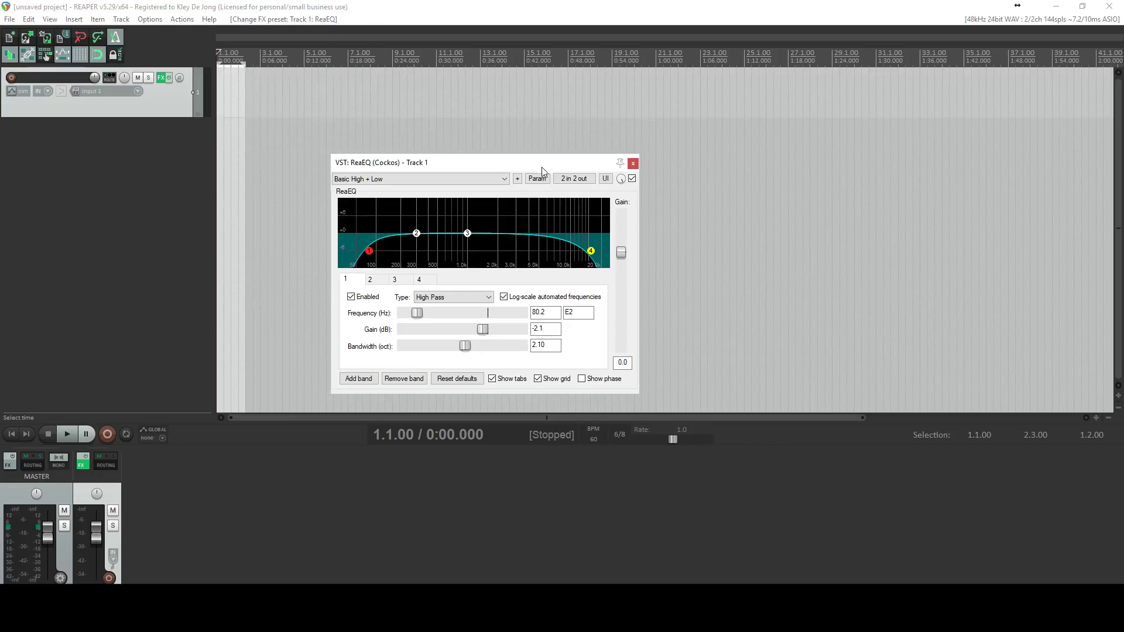
{"action": "left_click", "coordinate": [633, 163]}
Step: Show Track 1's effects chain window and bring it to the front
{"action": "left_click", "coordinate": [159, 79]}
{"action": "left_click_drag", "start_coordinate": [329, 39], "coordinate": [600, 210]}
{"action": "left_click", "coordinate": [174, 114]}
{"action": "left_click", "coordinate": [440, 217]}
Step: Add a new empty Track 2, leaving its effect browser without adding anything
{"action": "left_click", "coordinate": [129, 192]}
{"action": "double_click", "coordinate": [130, 193]}
{"action": "left_click", "coordinate": [413, 224]}
{"action": "left_click", "coordinate": [161, 128]}
{"action": "left_click", "coordinate": [719, 163]}
Step: Add ReaDelay, ReaComp and ReaVerb to Track 1's chain, with ReaComp moved to the top
{"action": "double_click", "coordinate": [337, 259]}
{"action": "double_click", "coordinate": [387, 207]}
{"action": "left_click", "coordinate": [597, 231]}
{"action": "double_click", "coordinate": [338, 316]}
{"action": "double_click", "coordinate": [374, 191]}
{"action": "left_click", "coordinate": [587, 229]}
{"action": "mouse_move", "coordinate": [352, 239]}
{"action": "left_mouse_down"}
{"action": "mouse_move", "coordinate": [353, 255]}
{"action": "mouse_move", "coordinate": [351, 238]}
{"action": "left_mouse_up"}
{"action": "double_click", "coordinate": [348, 288]}
{"action": "double_click", "coordinate": [379, 289]}
{"action": "left_click", "coordinate": [593, 230]}
Step: Toggle ReaComp's bypass and review the ReaComp, ReaEQ, ReaDelay and ReaVerb settings
{"action": "left_click", "coordinate": [297, 239]}
{"action": "left_click", "coordinate": [341, 240]}
{"action": "left_click", "coordinate": [345, 247]}
{"action": "left_click", "coordinate": [345, 240]}
{"action": "left_click", "coordinate": [347, 260]}
{"action": "left_click", "coordinate": [344, 272]}
{"action": "key", "text": "Up"}
{"action": "key", "text": "Up"}
{"action": "key", "text": "Up"}
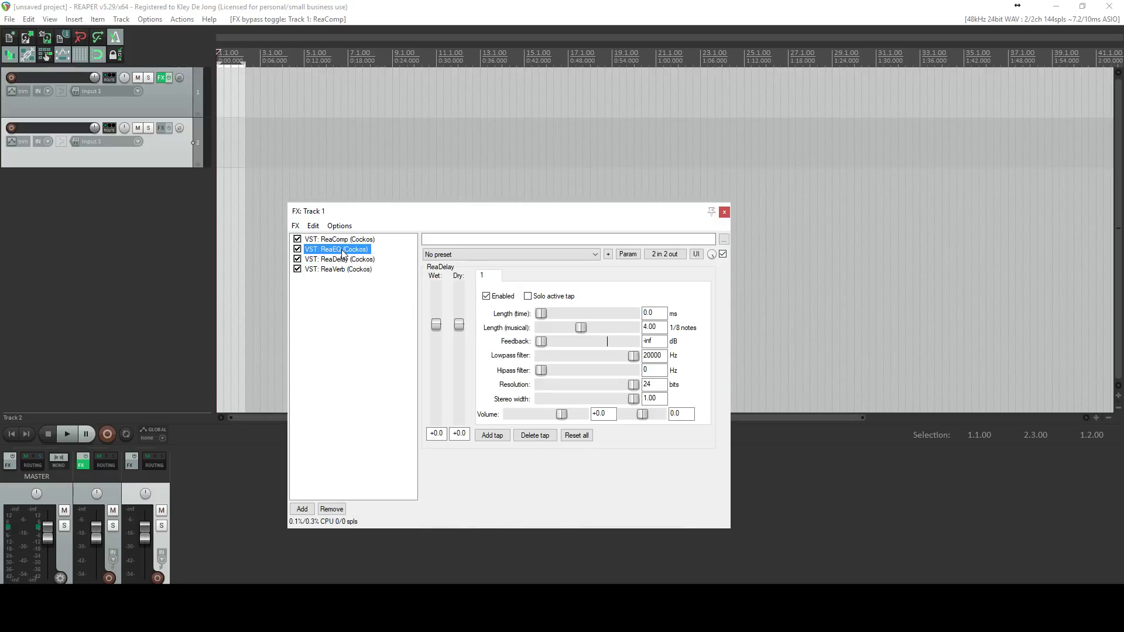